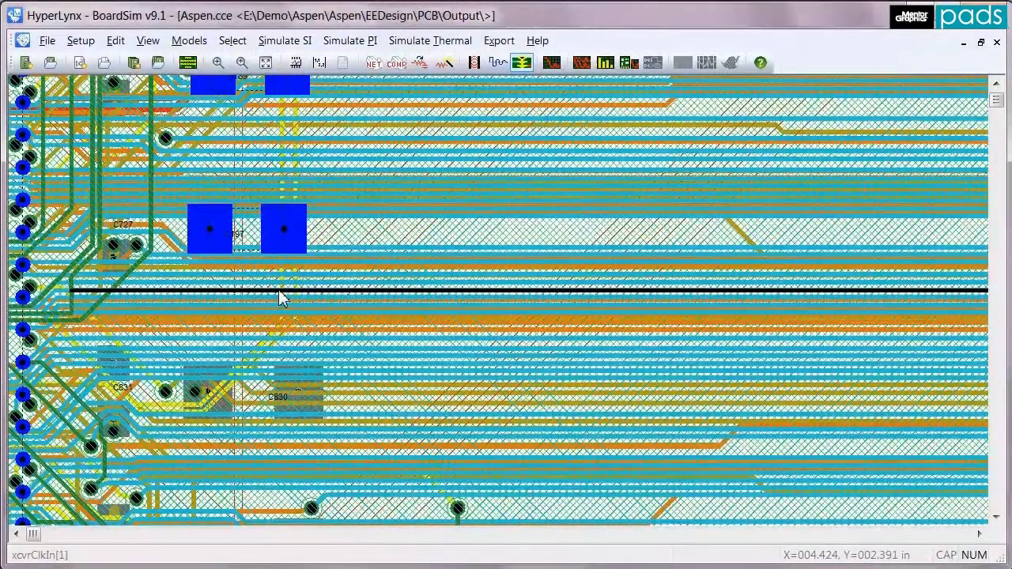
- Highlight the xcvrClkIn[1] net and zoom out and pan until both U21.J21 and U18.A2 show
right_click(280, 298)
left_click(308, 302)
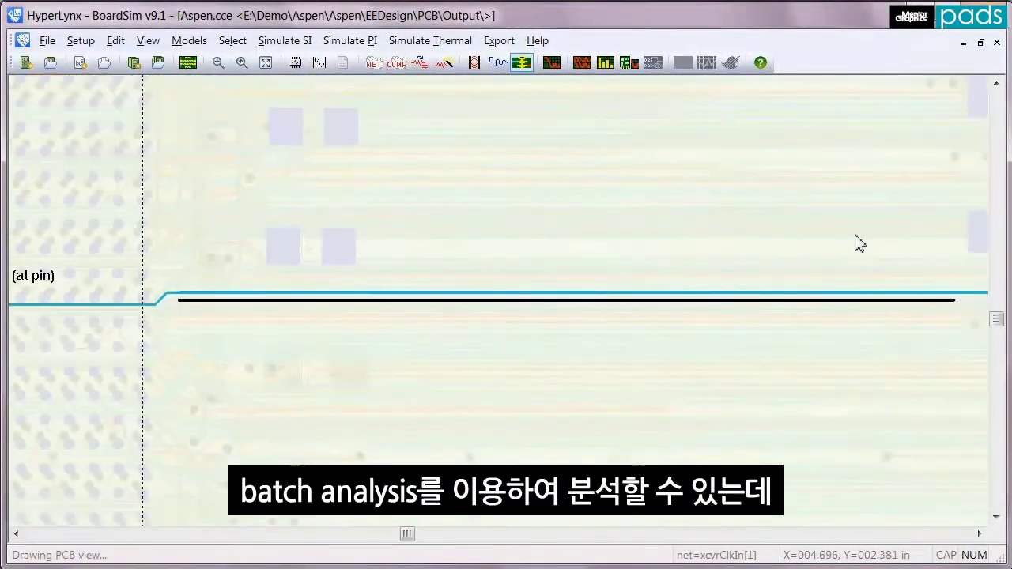
left_click(996, 85)
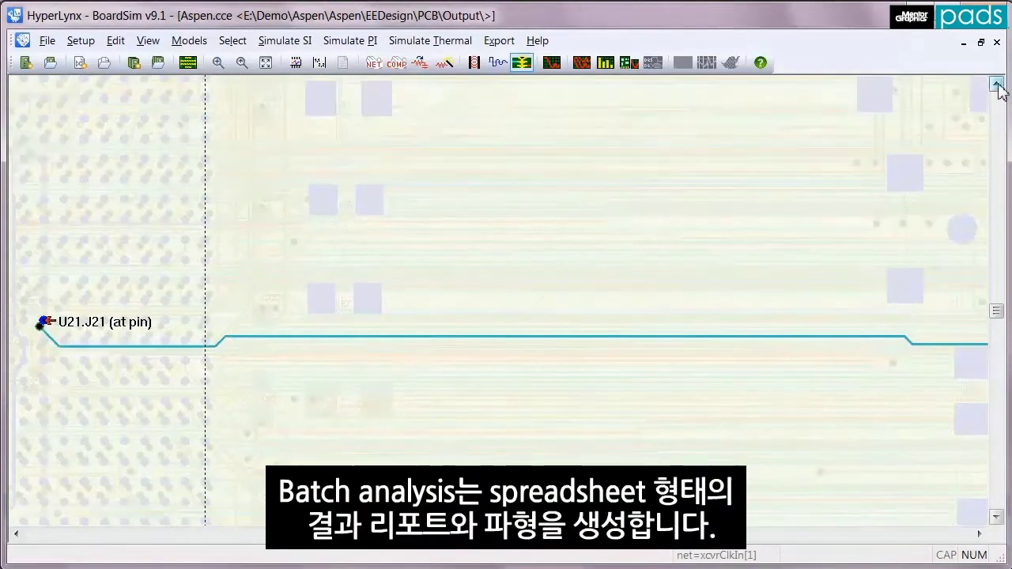
scroll(651, 266, "down", 2)
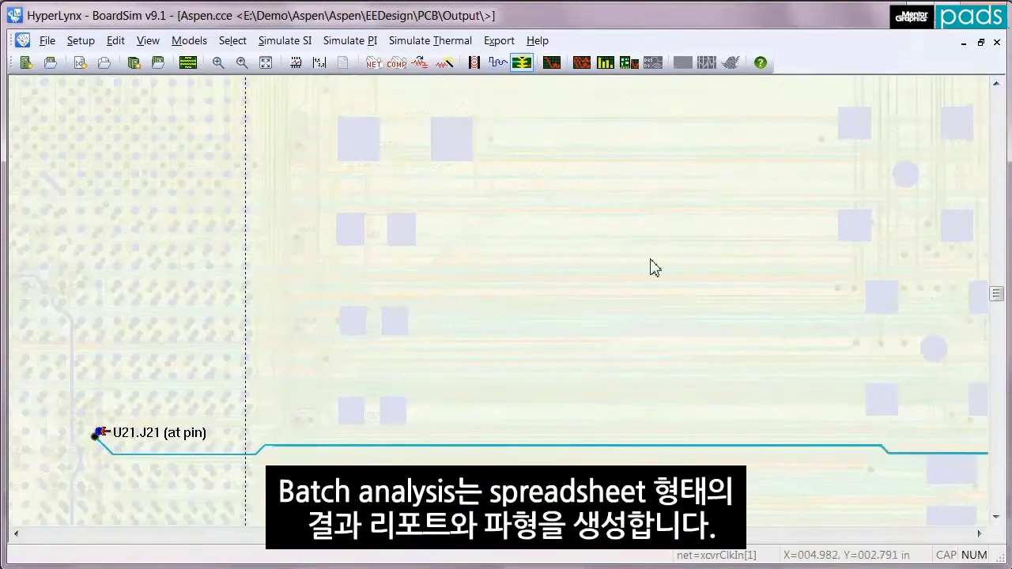
scroll(650, 267, "down", 1)
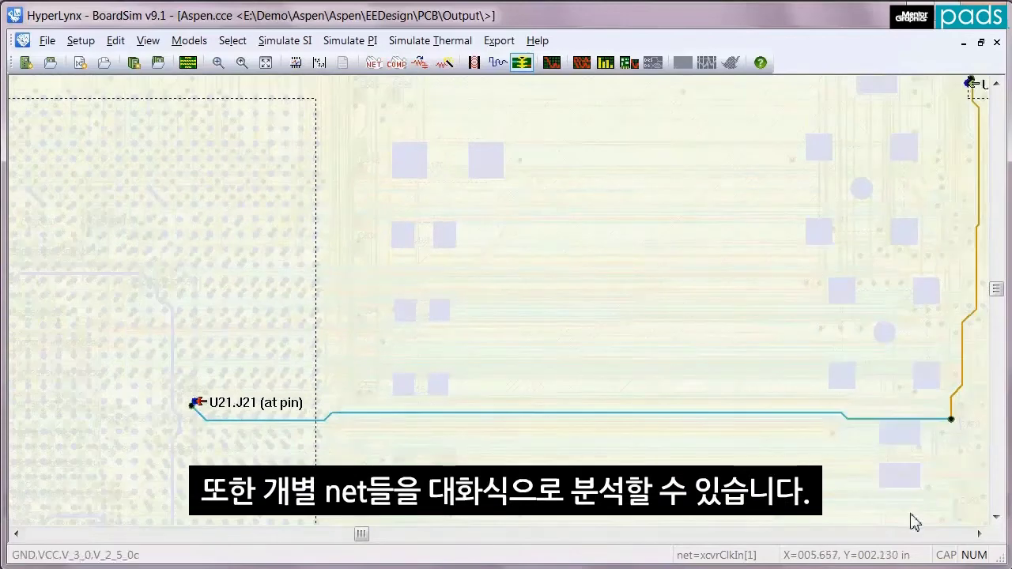
left_click(980, 534)
left_click(981, 535)
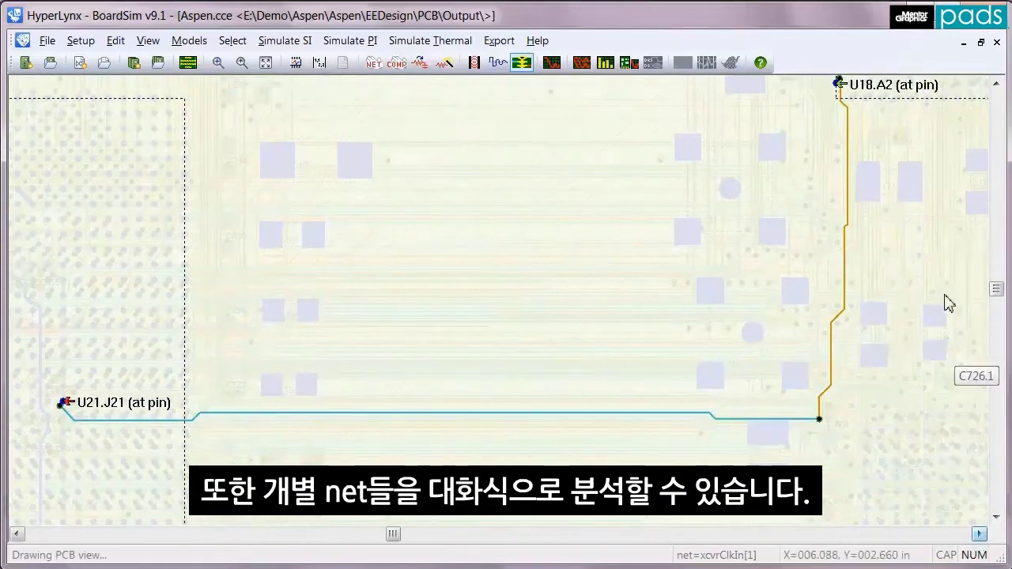
left_click(996, 85)
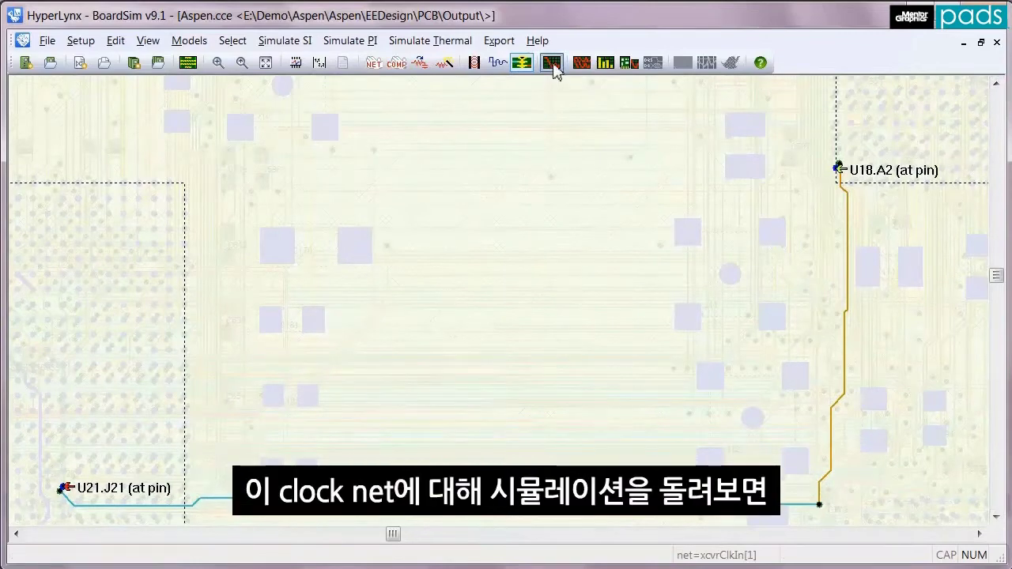
- Simulate the unterminated xcvrClkIn[1] net, showing about 6.3 V overshoot and ringback at U18.A2
left_click(551, 63)
left_click(955, 54)
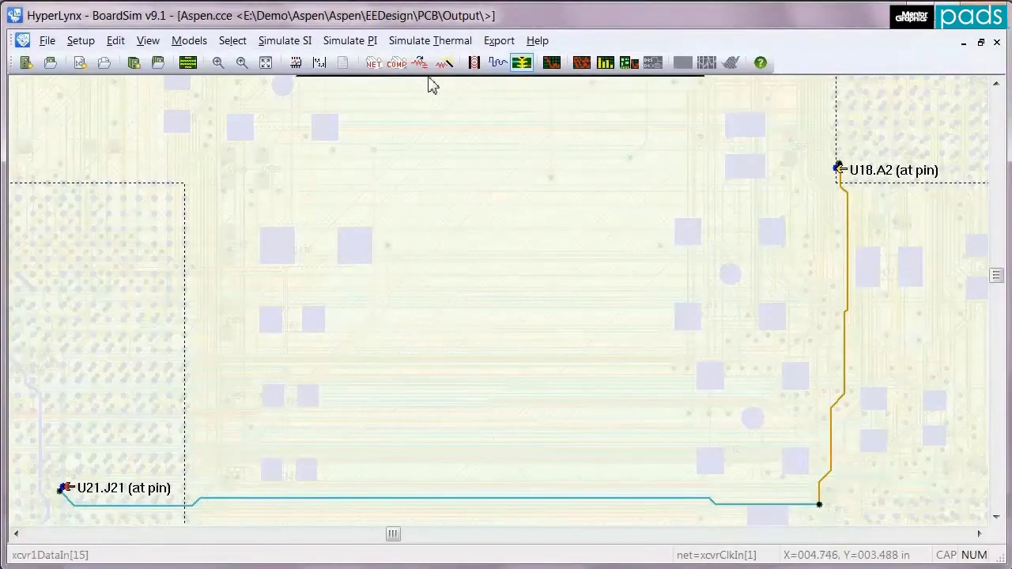
- Apply the Terminator Wizard's suggested 33.6-ohm series quick terminator at U21.J21
left_click(444, 66)
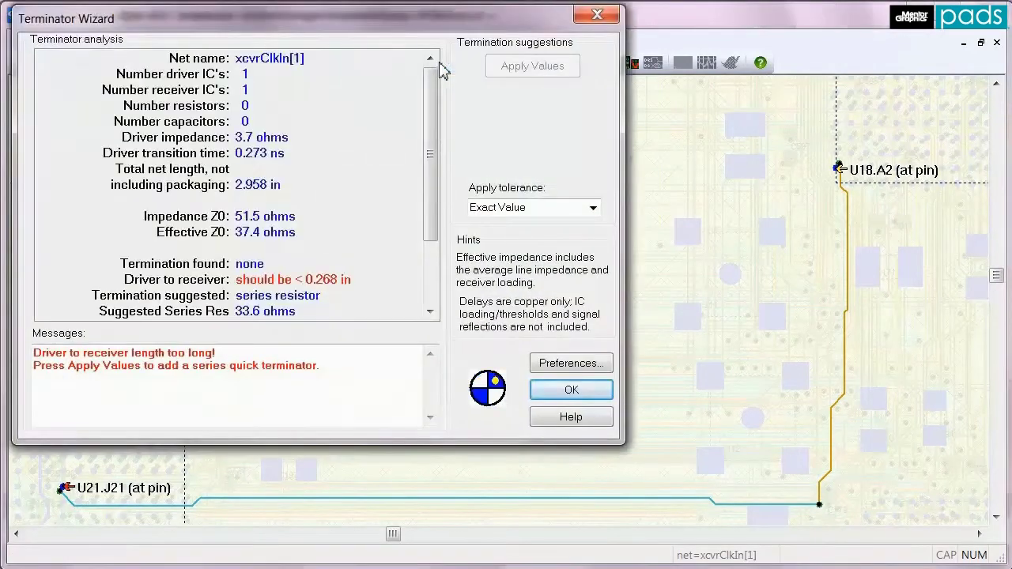
left_click_drag(428, 107, 453, 106)
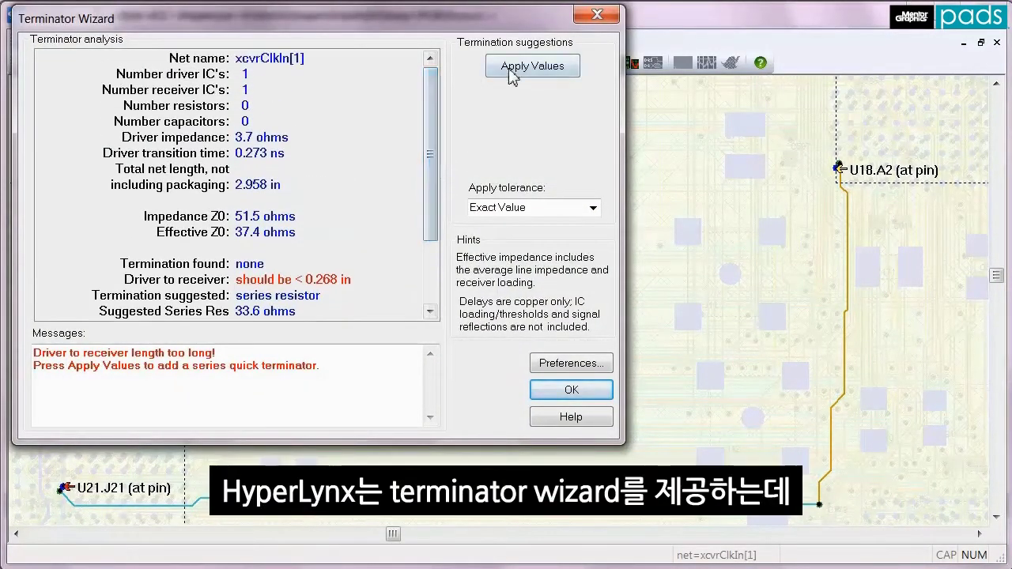
left_click(566, 70)
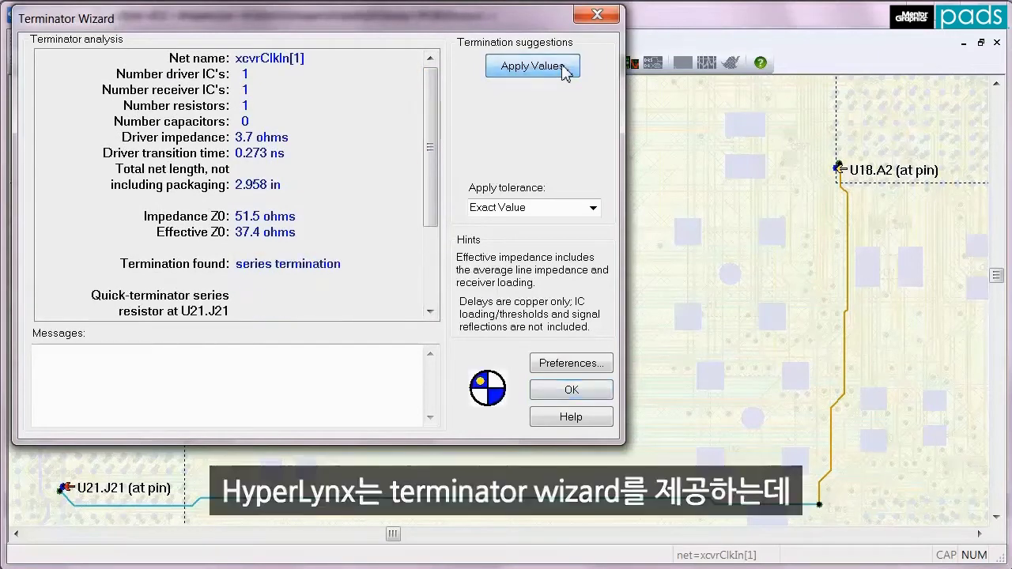
- Re-simulate the terminated net and toggle the previous unterminated waveform to compare the clean 3.6 V result
left_click(571, 393)
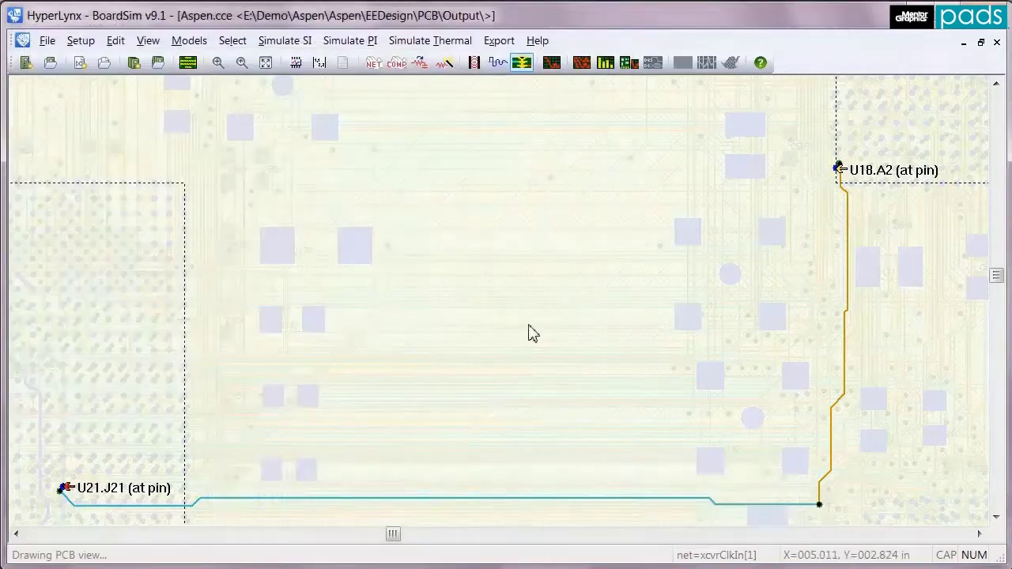
left_click(552, 63)
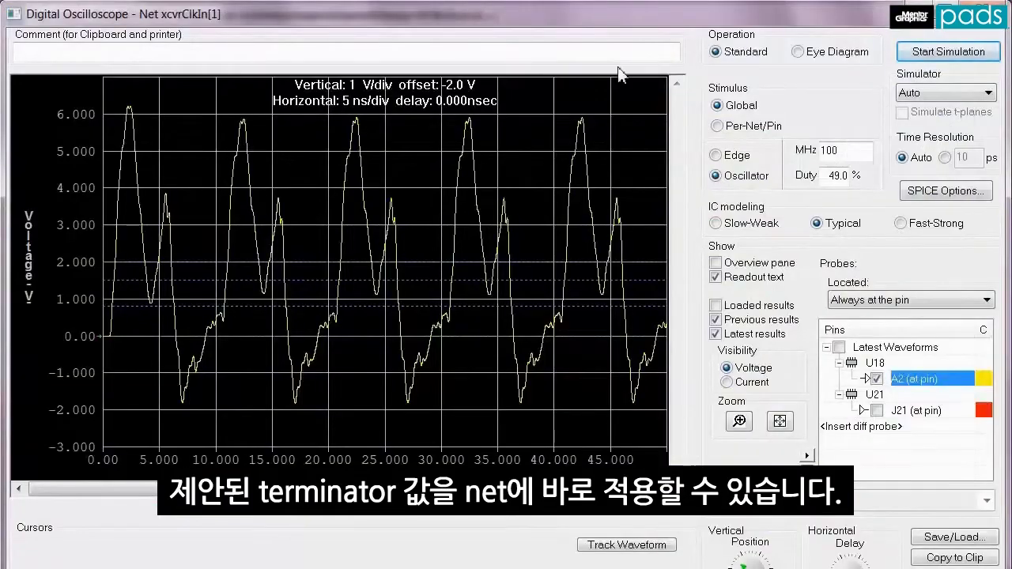
left_click(921, 55)
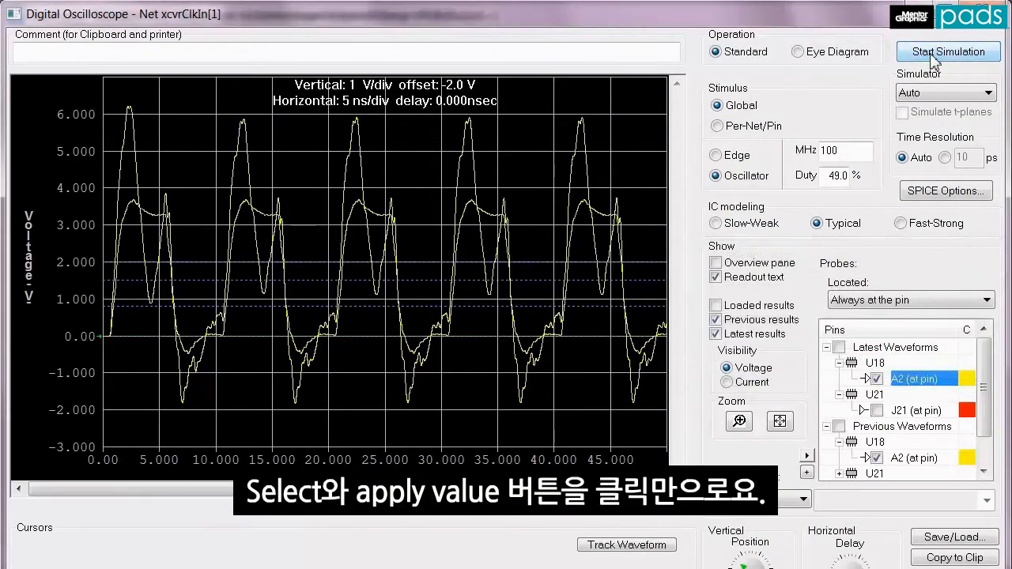
left_click(716, 320)
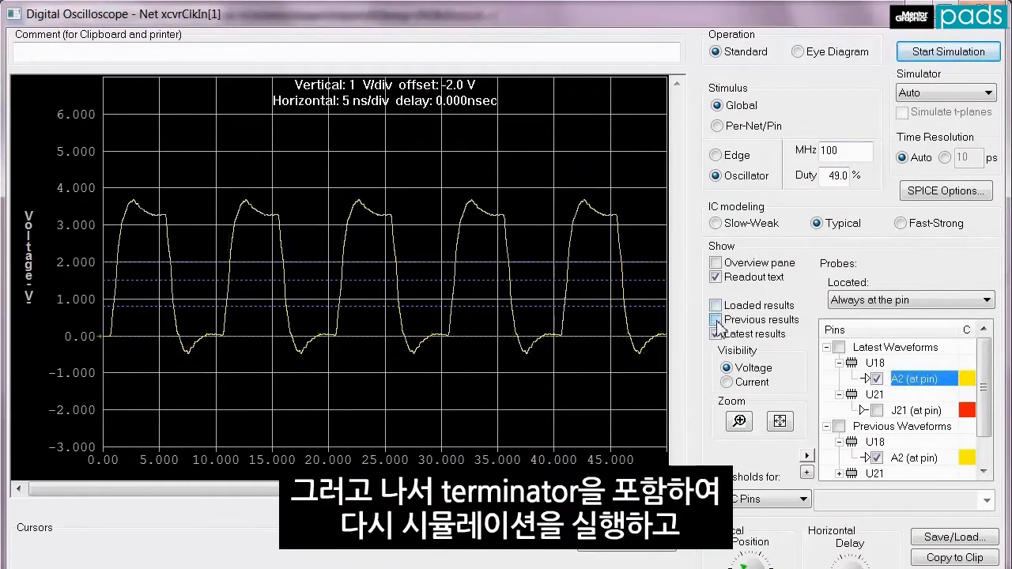
left_click(716, 320)
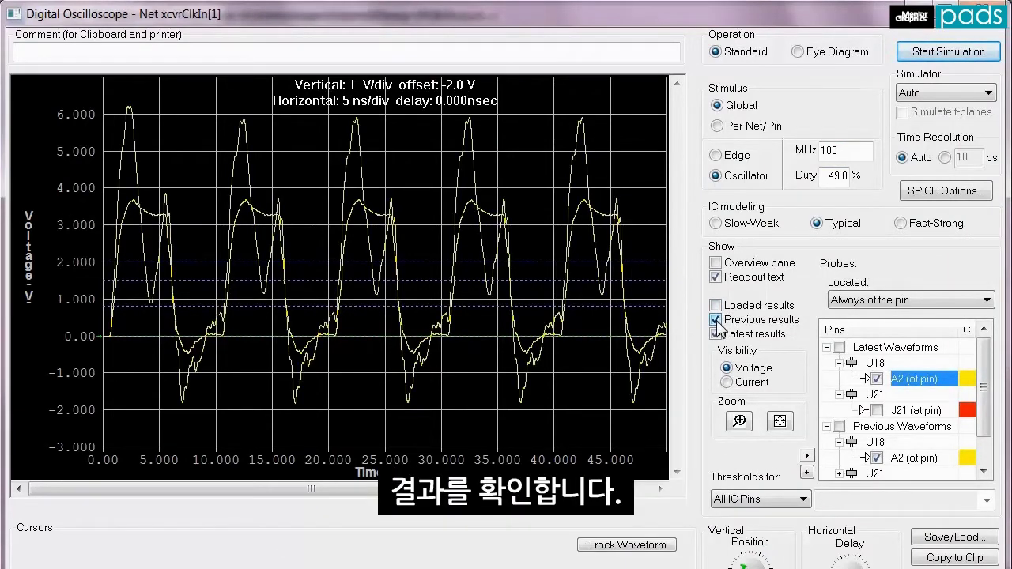
left_click(715, 319)
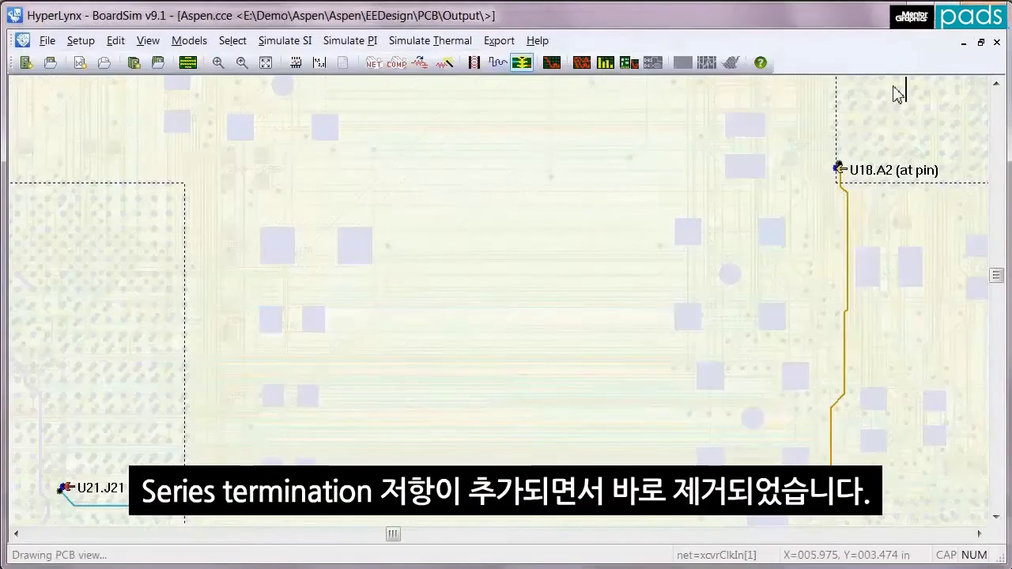
- Put the quick terminator's lead-in trace on layer L1 = LYR_1 with length 0.509 in
left_click(423, 63)
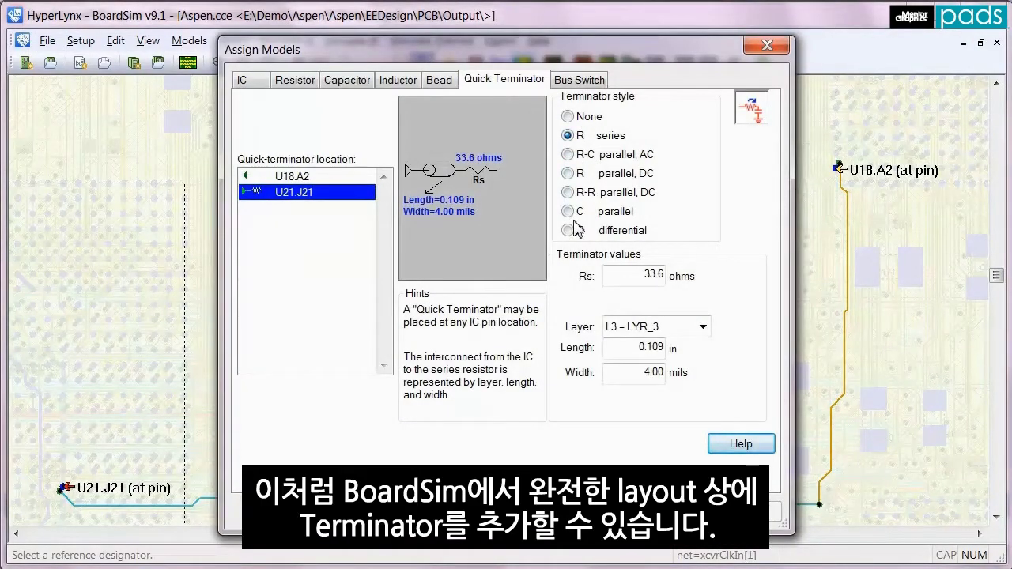
left_click(703, 329)
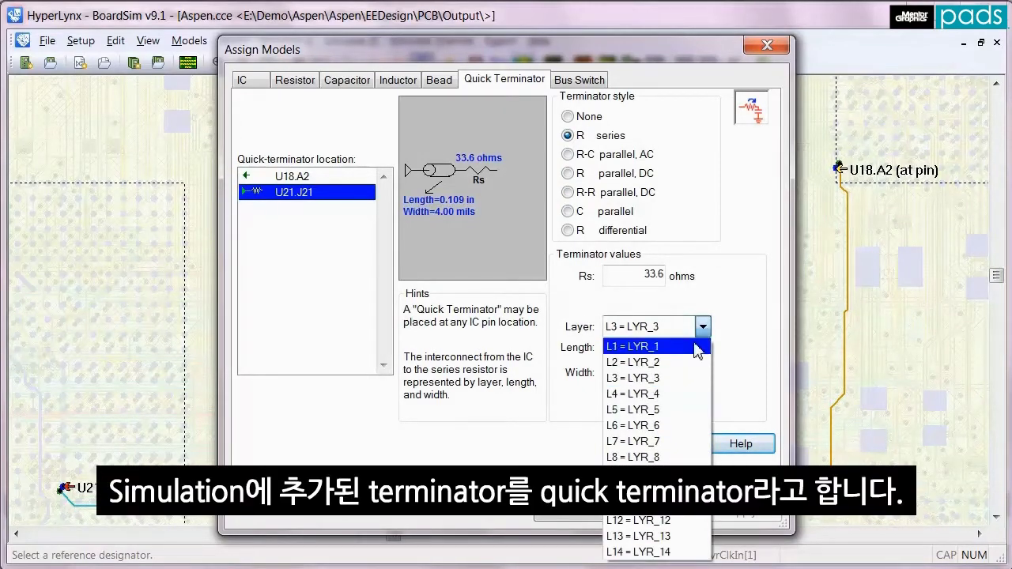
left_click(698, 347)
left_click(653, 348)
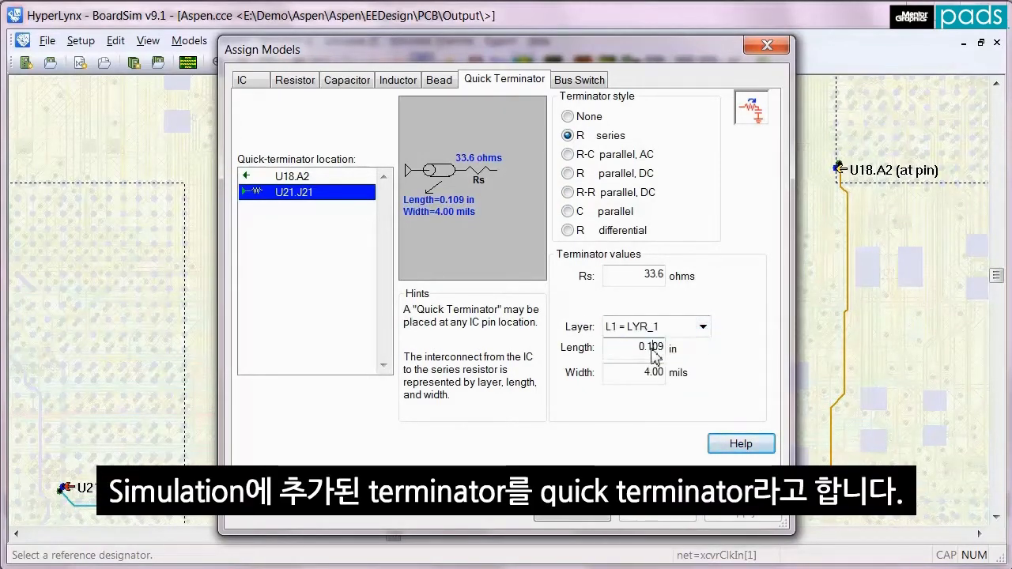
left_click_drag(653, 348, 647, 347)
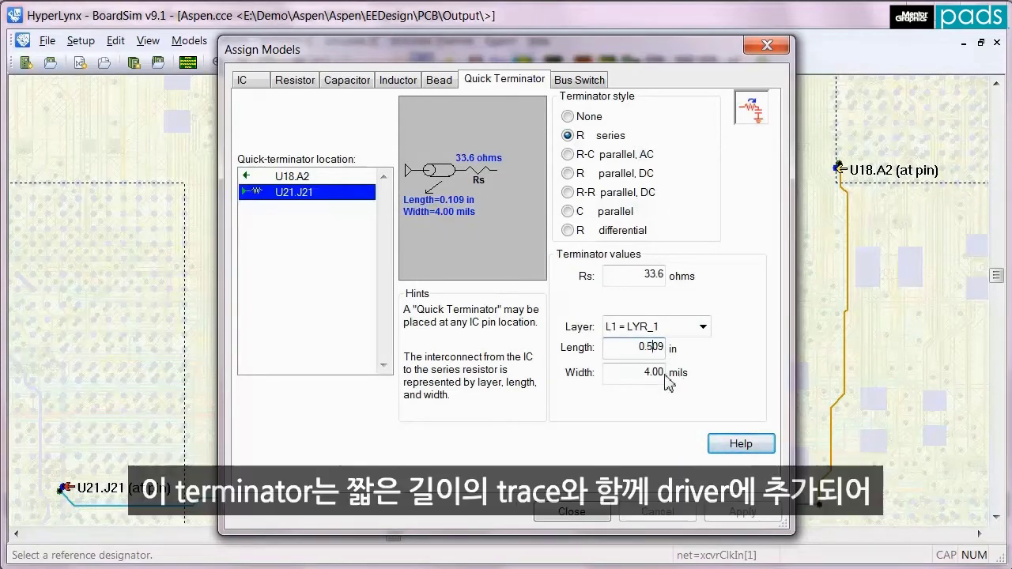
left_click(587, 516)
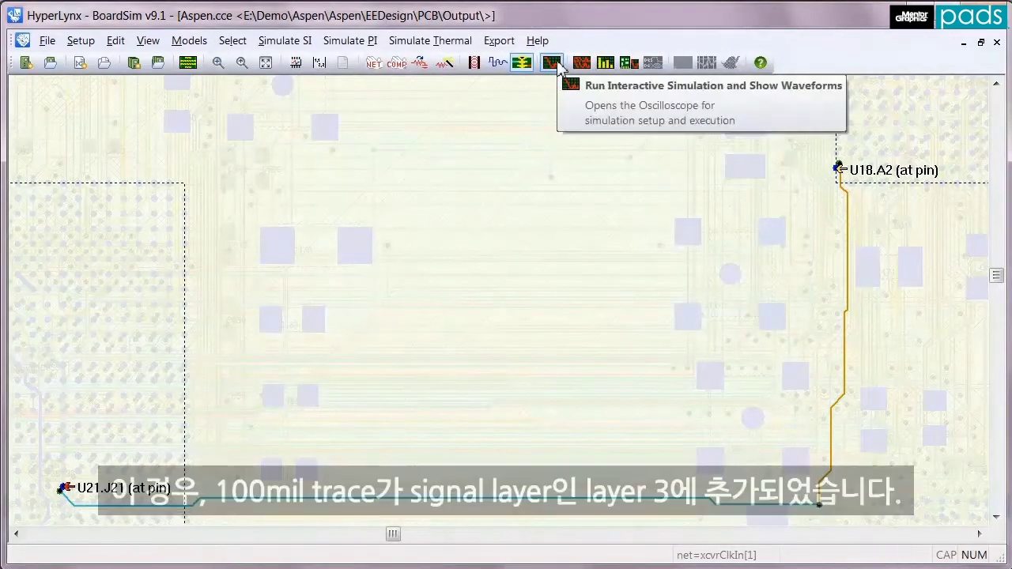
- Re-simulate with the longer terminator trace, toggling the previous waveform on and off for comparison
left_click(556, 62)
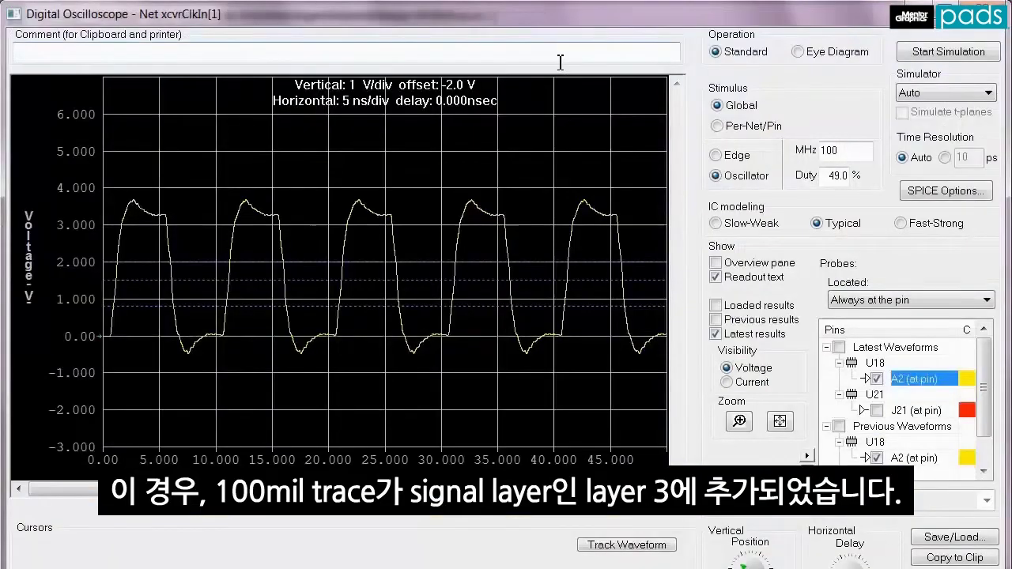
left_click(943, 54)
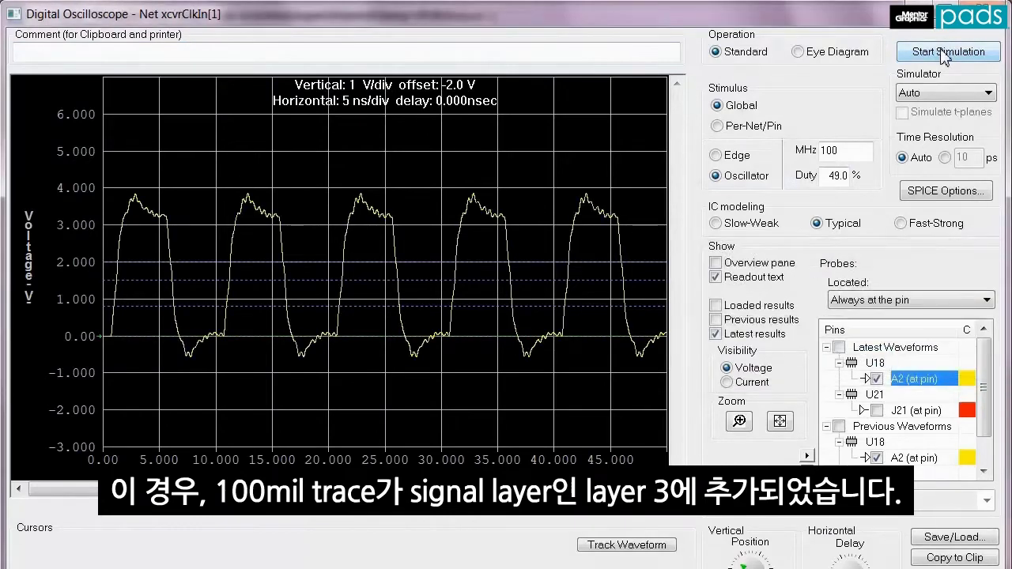
left_click(715, 320)
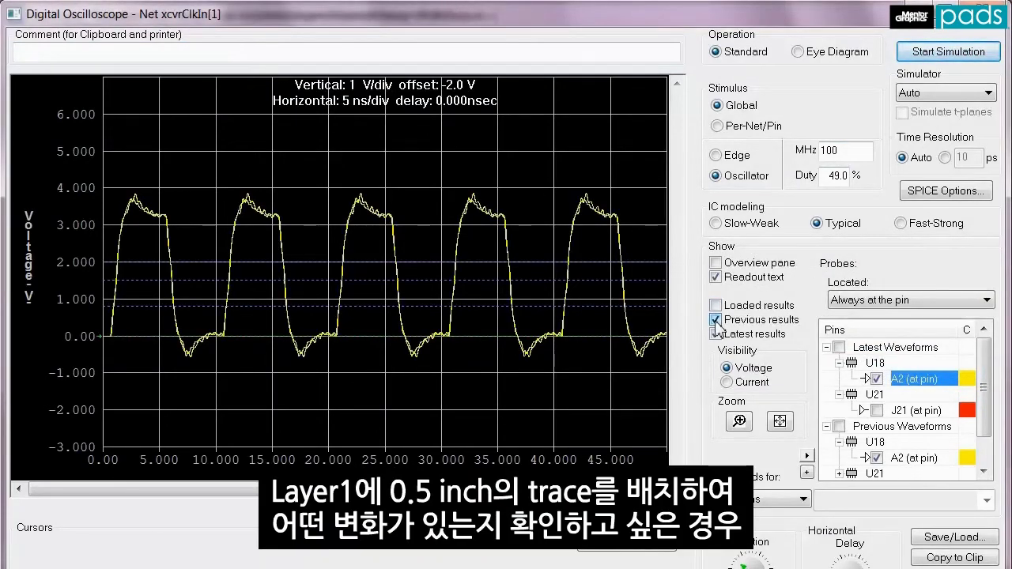
left_click(715, 320)
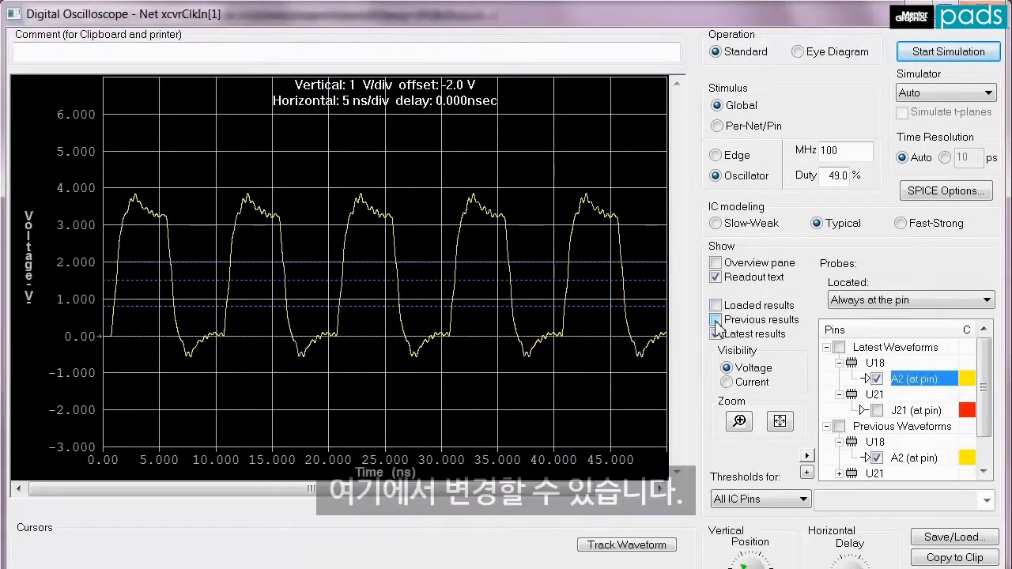
left_click(716, 319)
left_click(715, 319)
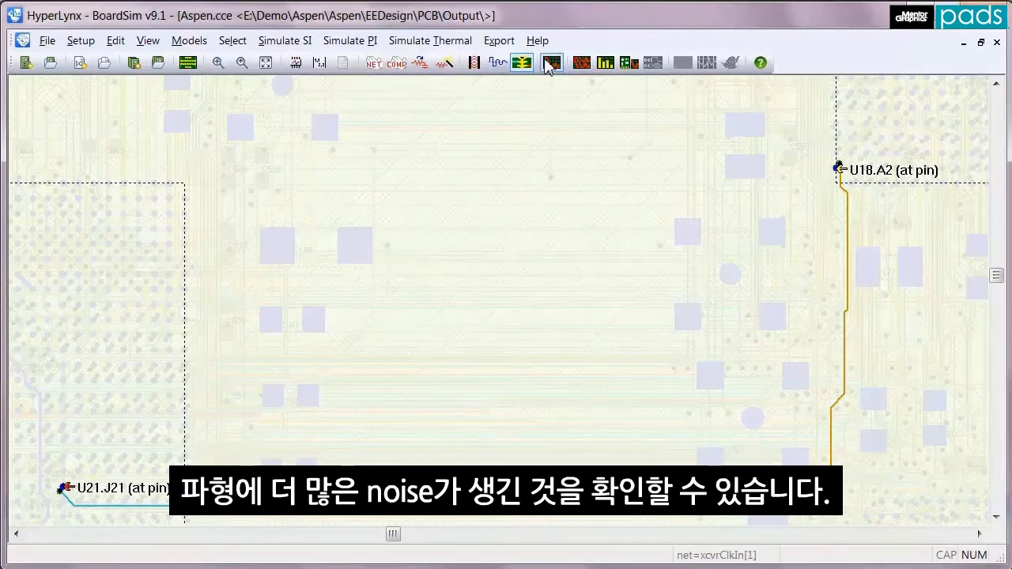
- Export xcvrClkIn[1] as a free-form schematic and open it in LineSim
left_click(497, 40)
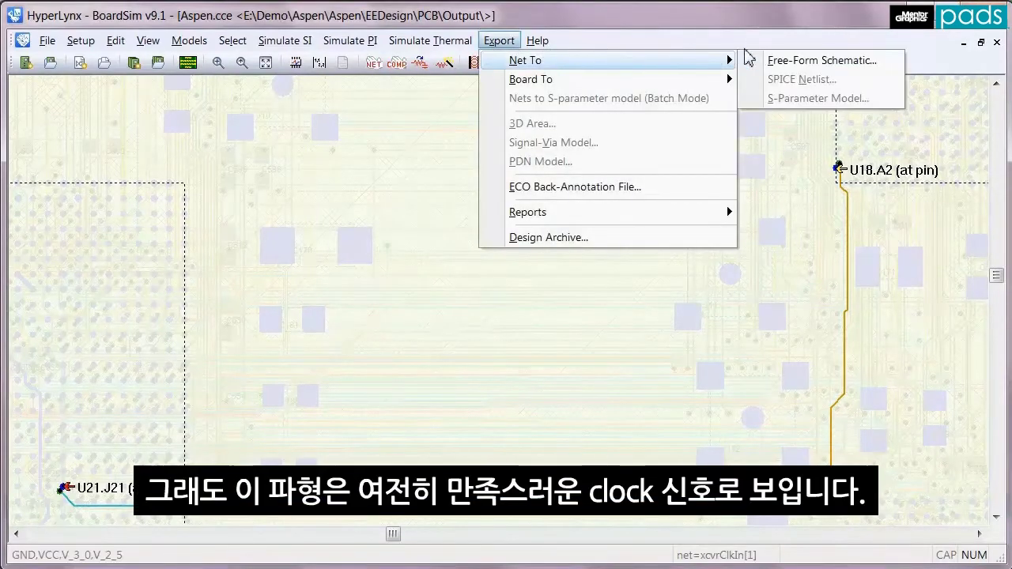
left_click(790, 61)
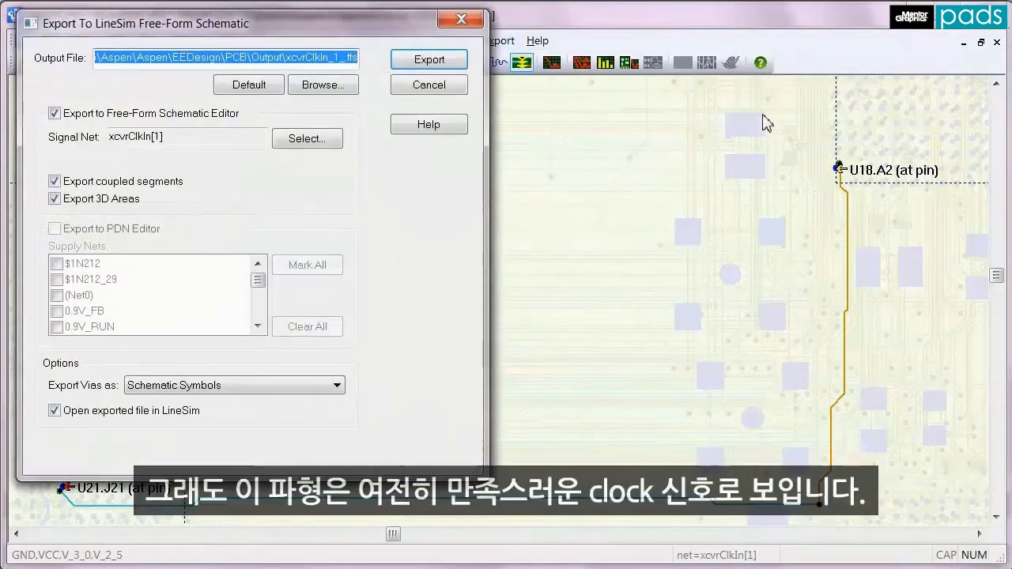
left_click(427, 83)
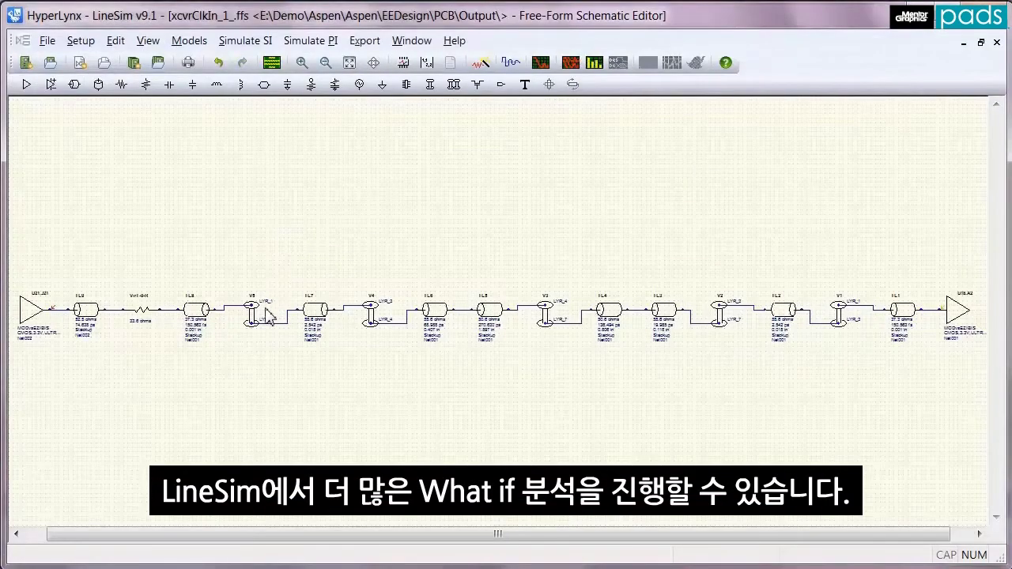
- Zoom in and pan left to show driver U21.J21, TL9 and the 33.6-ohm VirT-0-R resistor
scroll(260, 379, "up", 3)
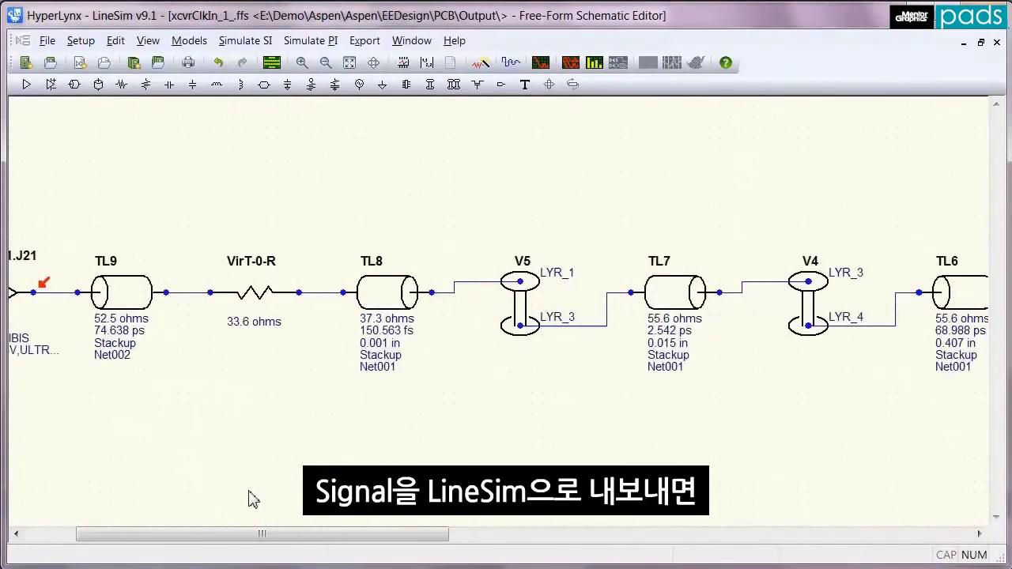
left_click_drag(253, 535, 149, 537)
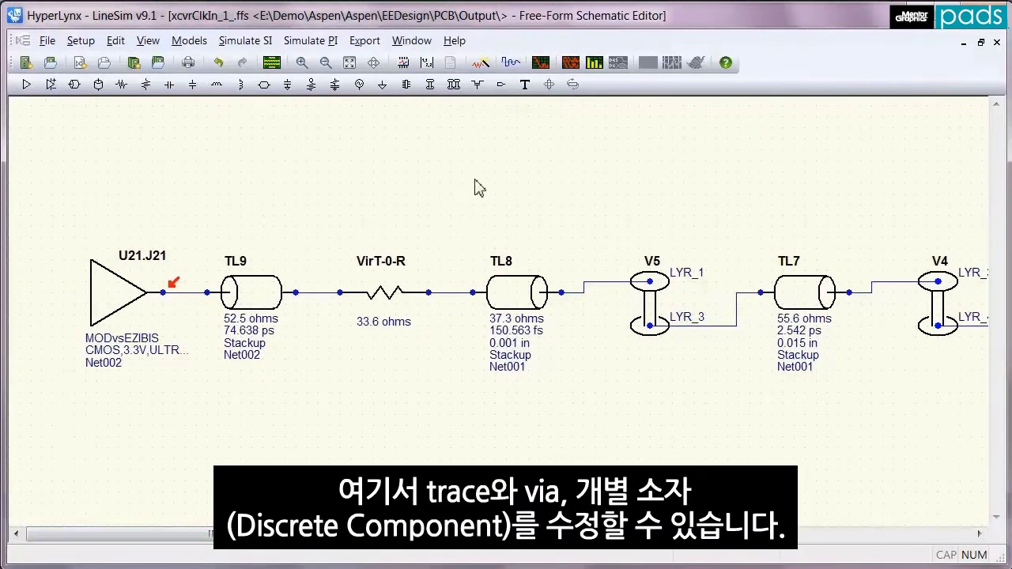
- In Sweep Manager, select the VirT-0-R resistor's Value under Passive components as the sweep parameter
left_click(572, 67)
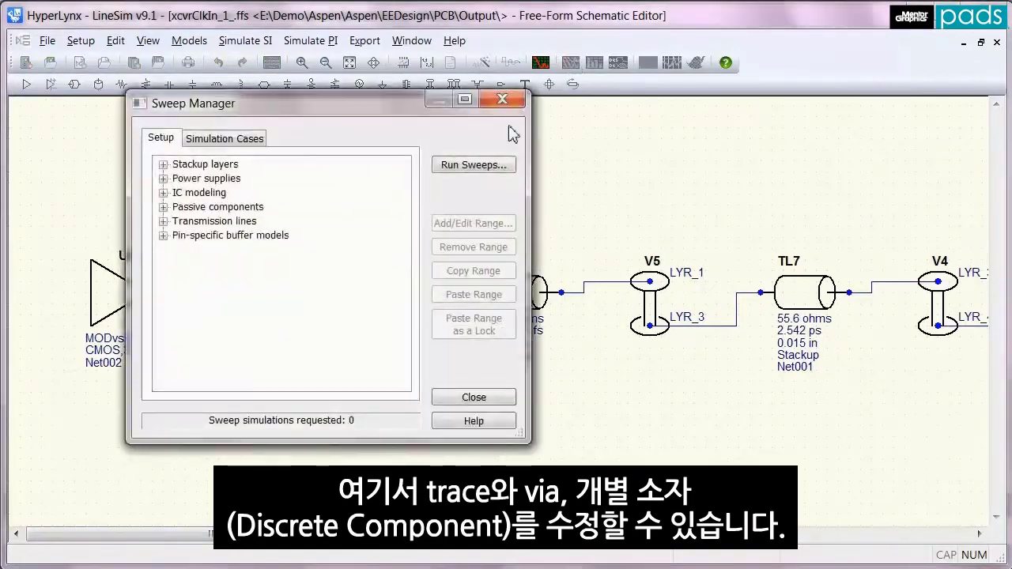
left_click(163, 236)
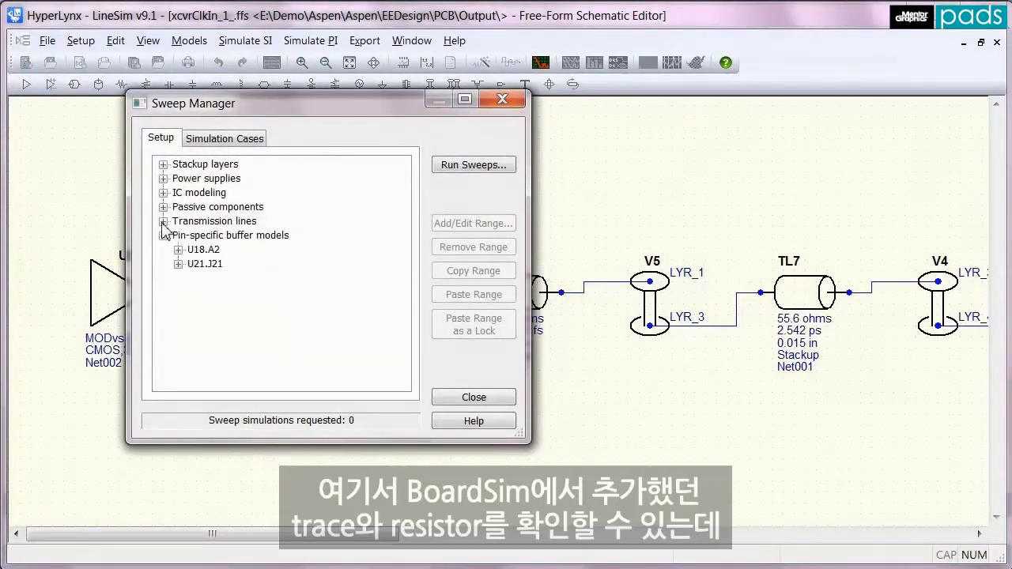
left_click(163, 222)
left_click(179, 236)
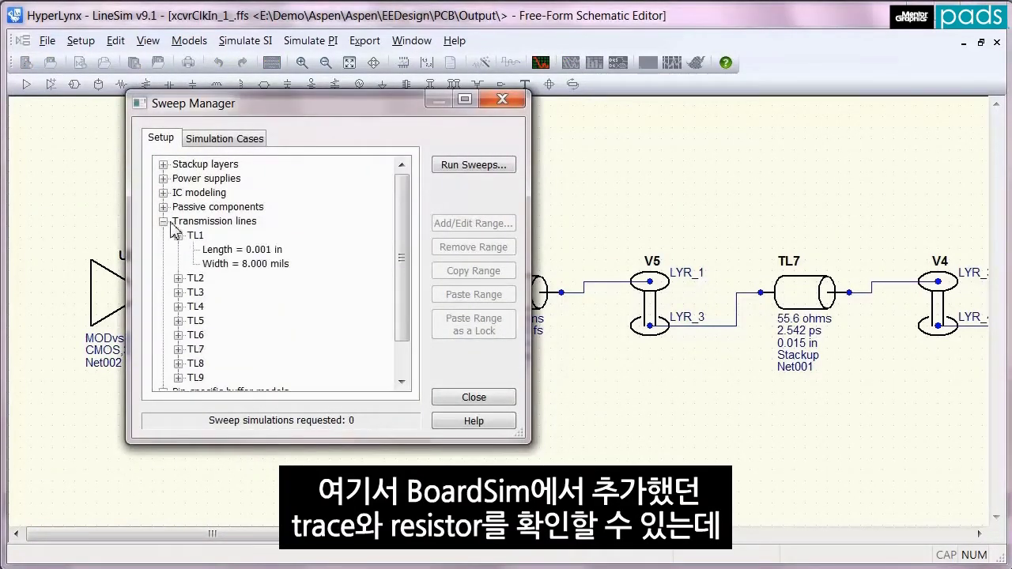
left_click(163, 207)
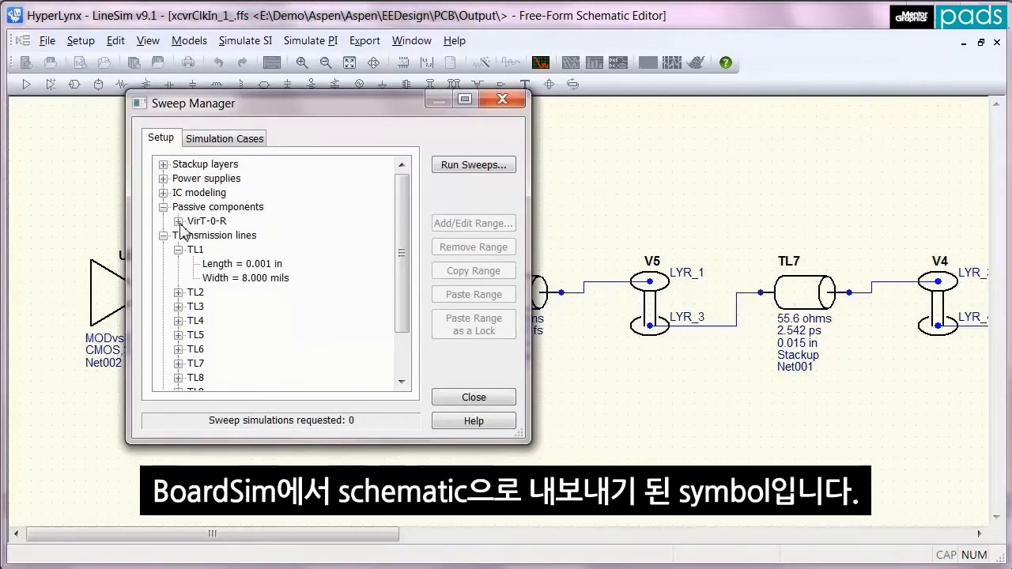
left_click(179, 222)
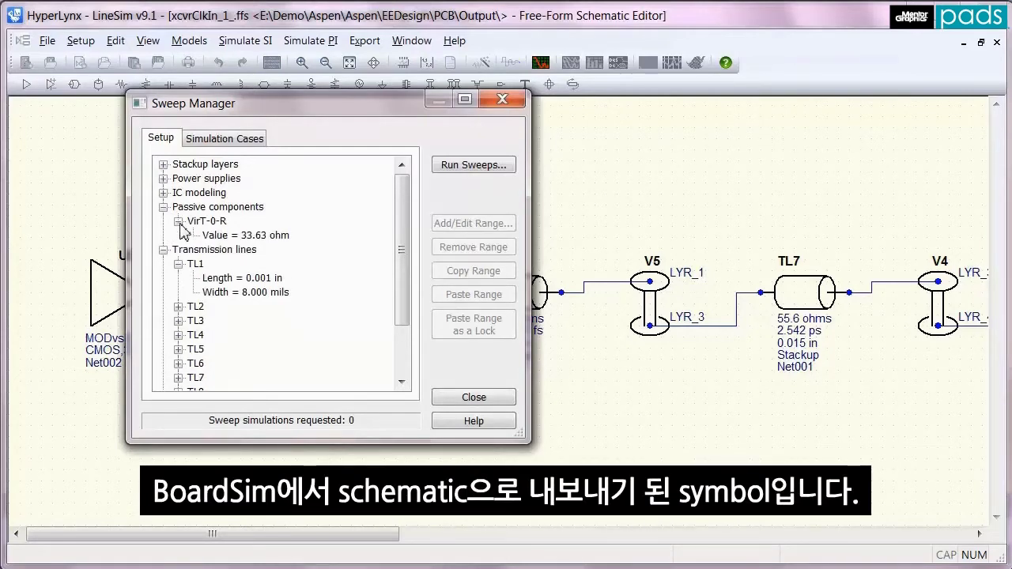
left_click(243, 236)
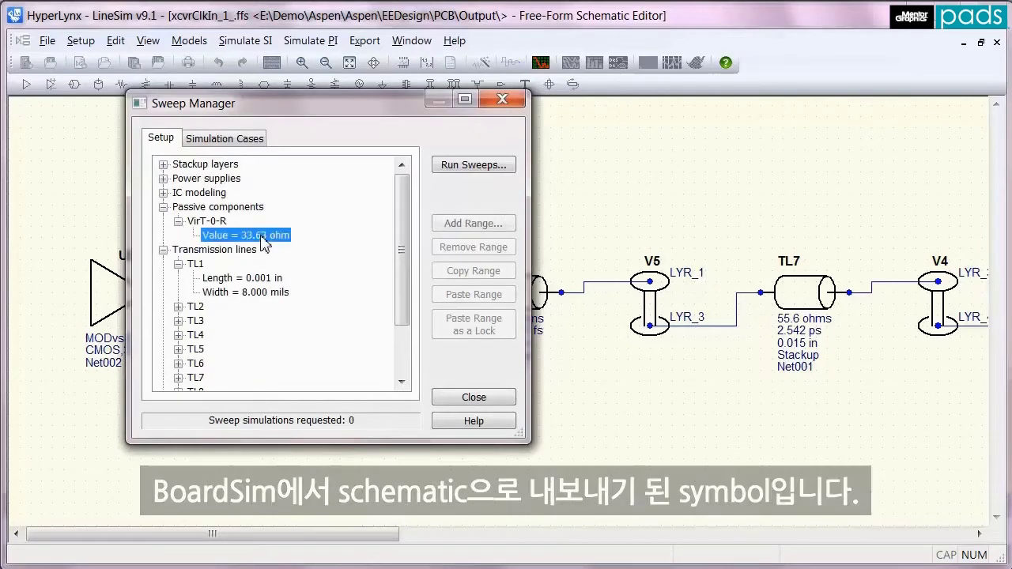
- Add a sweep range with initial 30, final 70 and increment 5 ohms
left_click(463, 226)
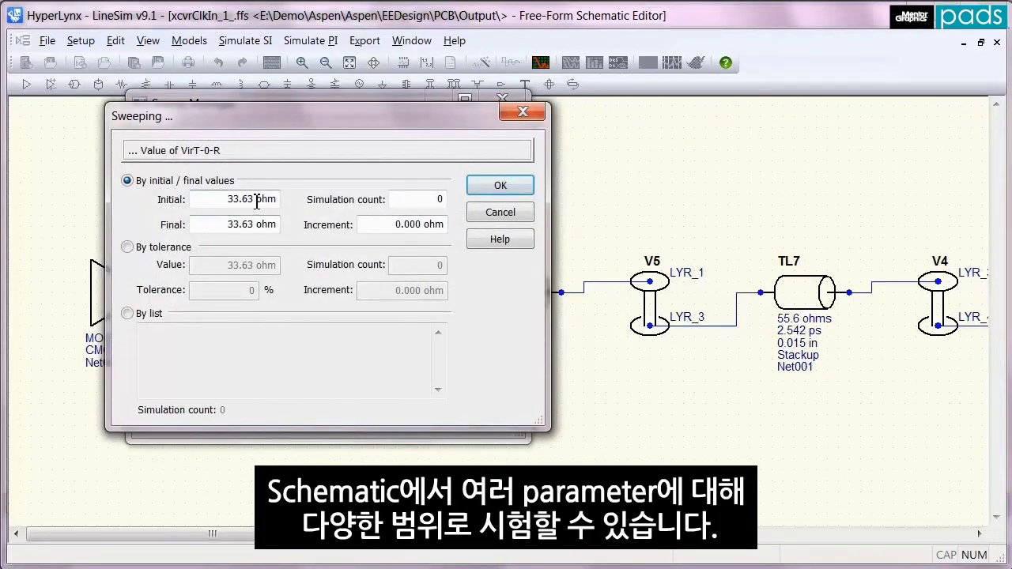
type("30")
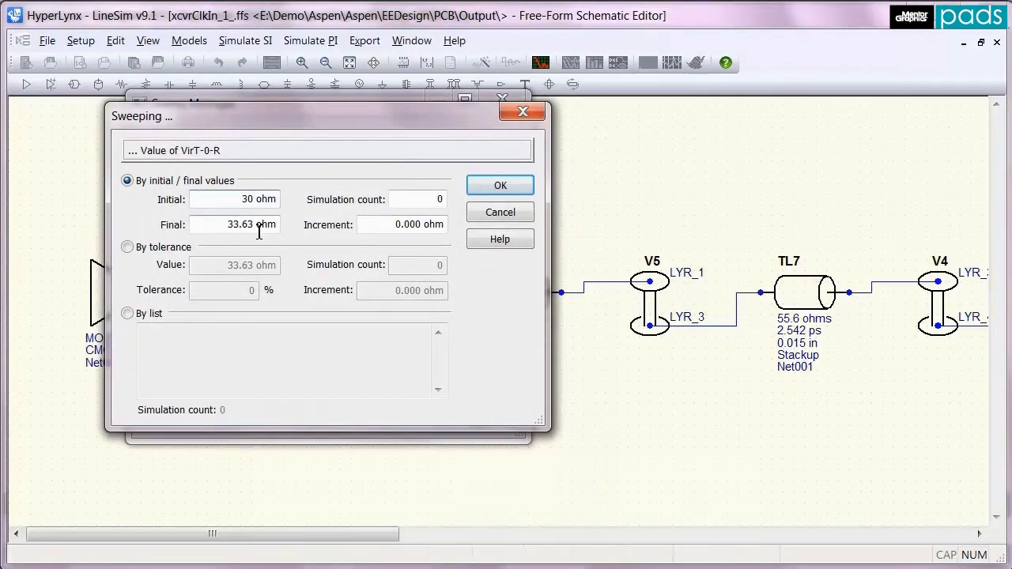
left_click(205, 224)
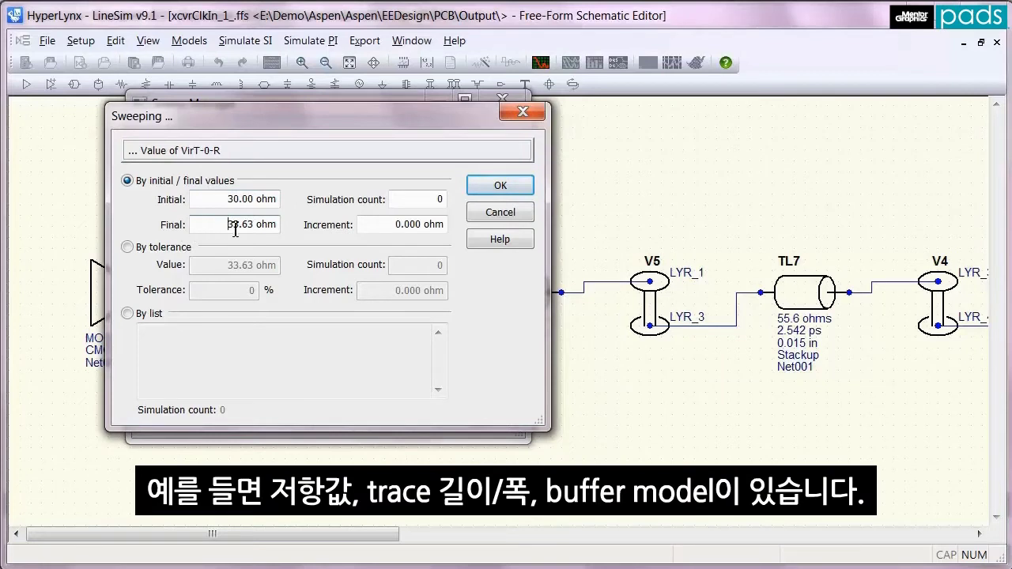
left_click_drag(235, 230, 278, 231)
type("70")
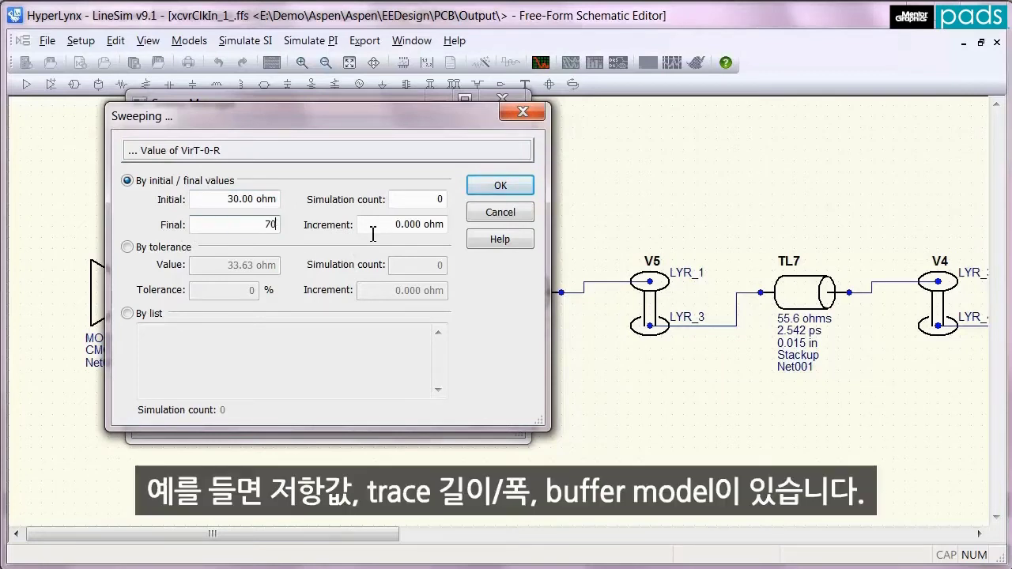
left_click(400, 226)
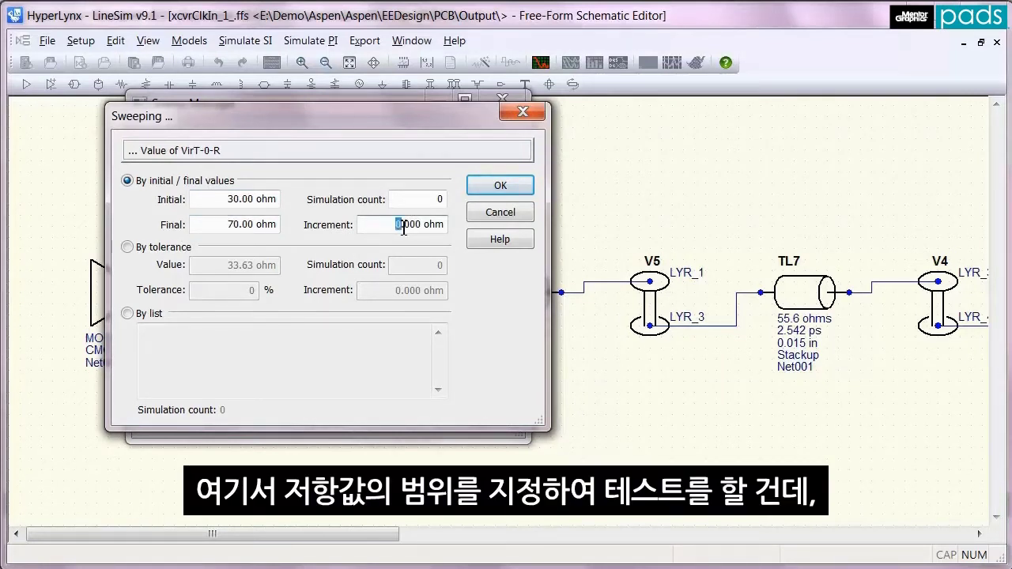
type("5")
left_click(506, 190)
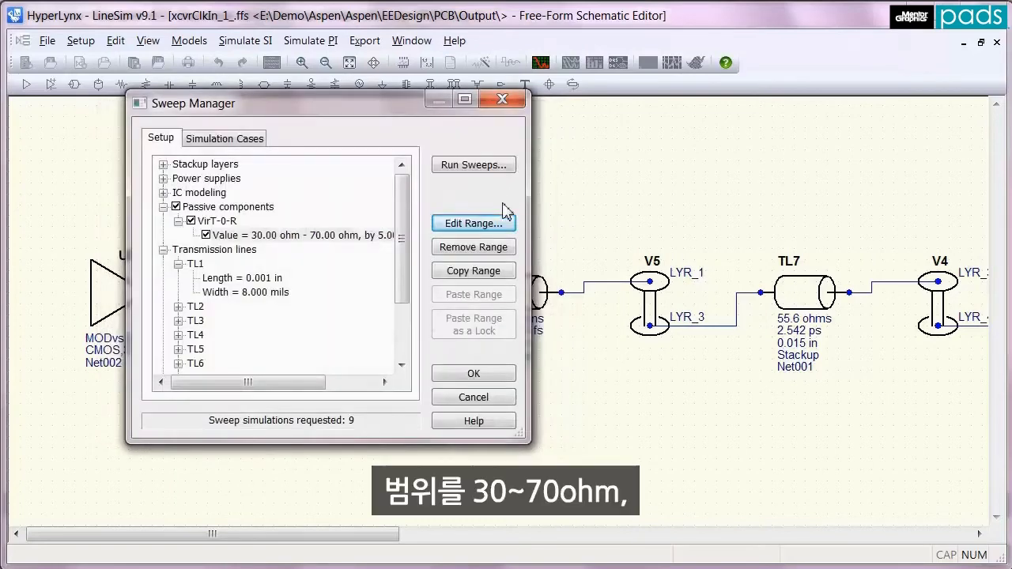
- Run all nine VirT-0-R sweep simulations at U18.A2 and switch the plot to zoom mode
left_click(479, 167)
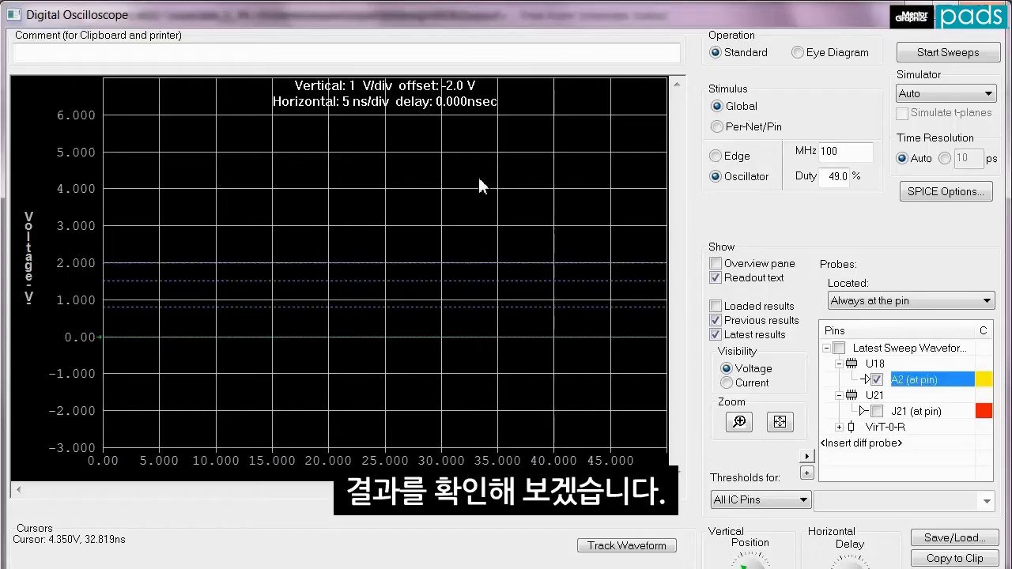
left_click(952, 56)
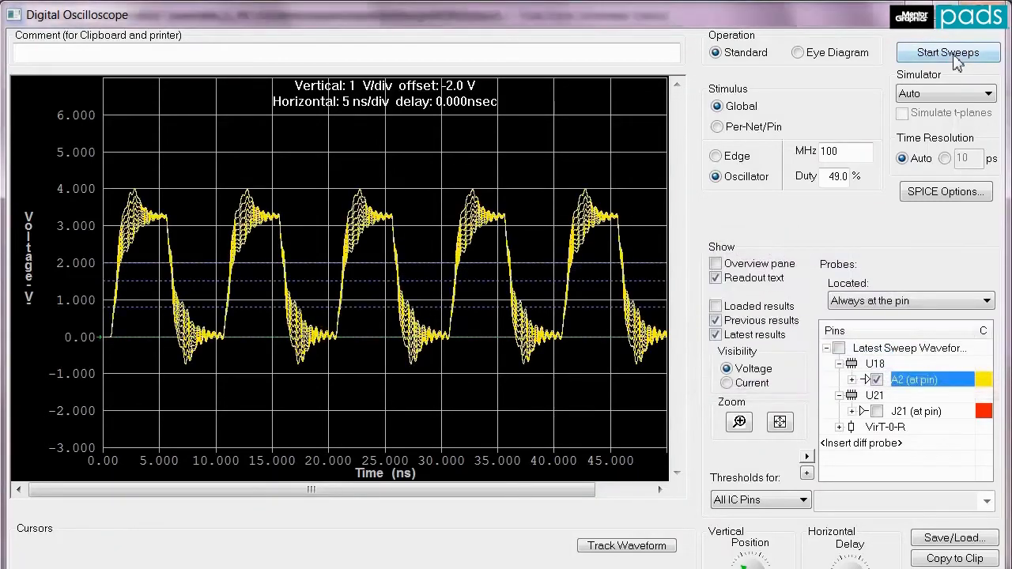
left_click(739, 423)
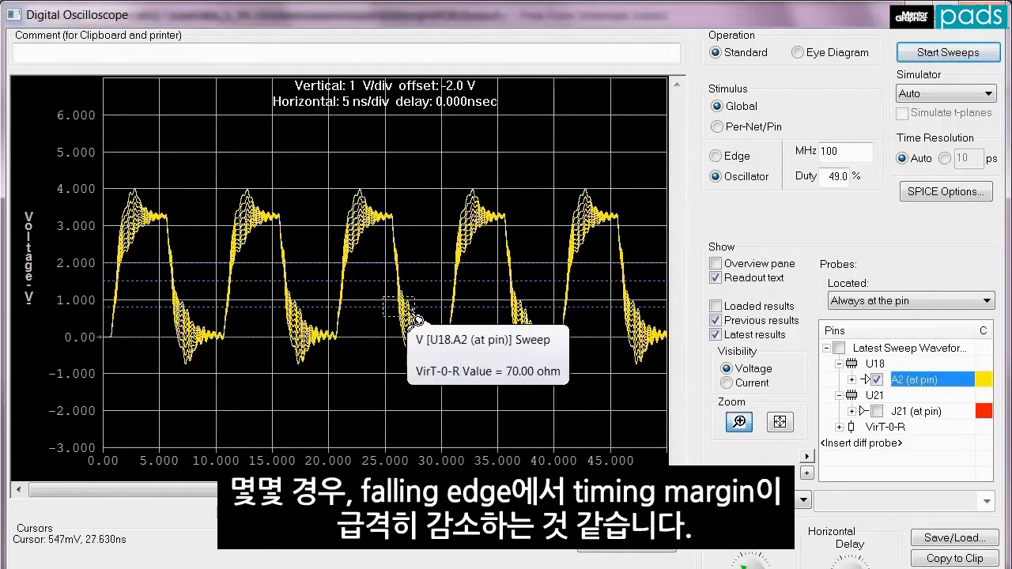
- Zoom into the falling-edge ringing around 25–29.5 ns and identify the 50-ohm VirT-0-R trace
left_click_drag(386, 289, 423, 323)
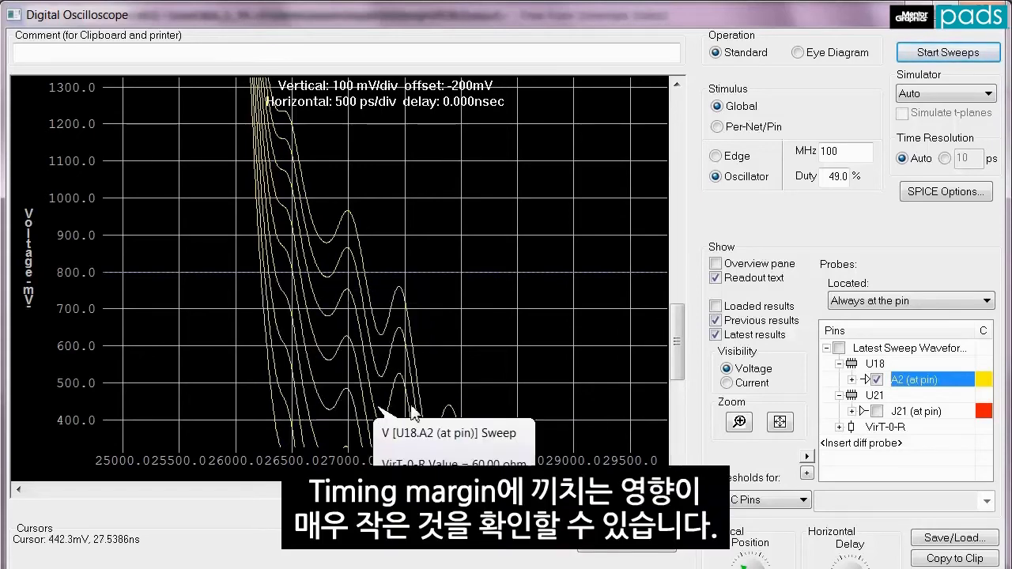
left_click_drag(677, 338, 693, 404)
left_click_drag(332, 489, 372, 489)
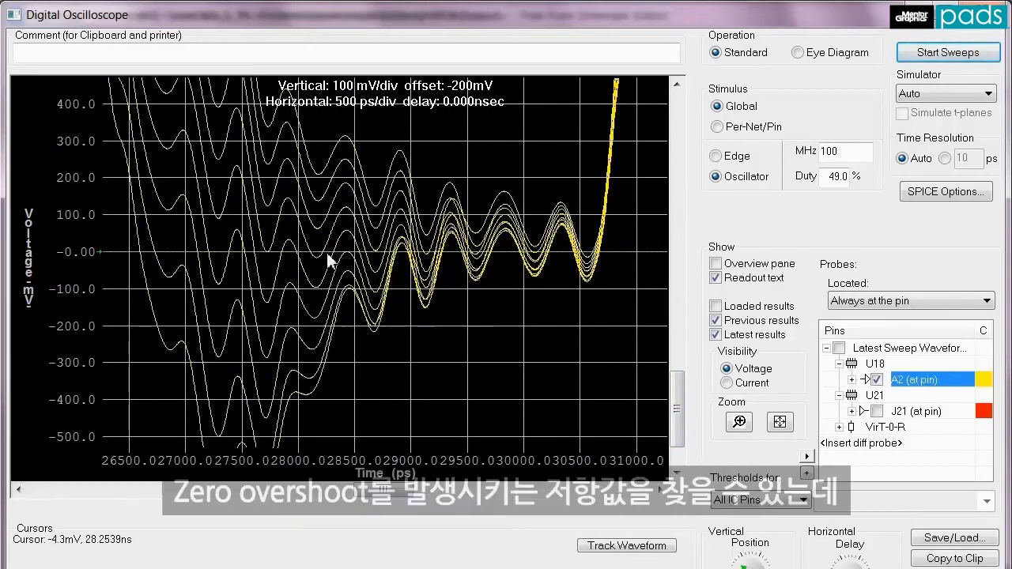
mouse_move(334, 257)
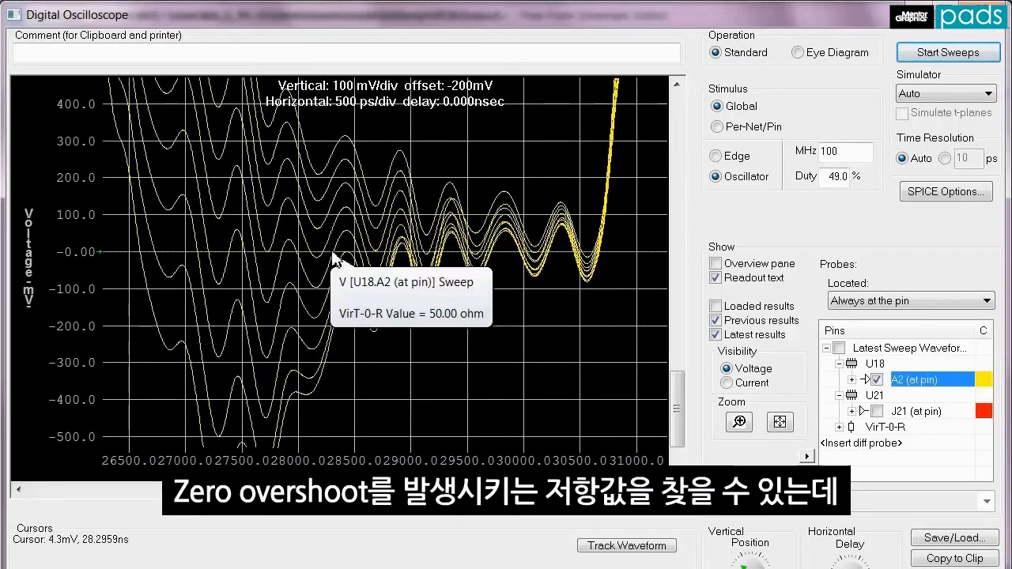